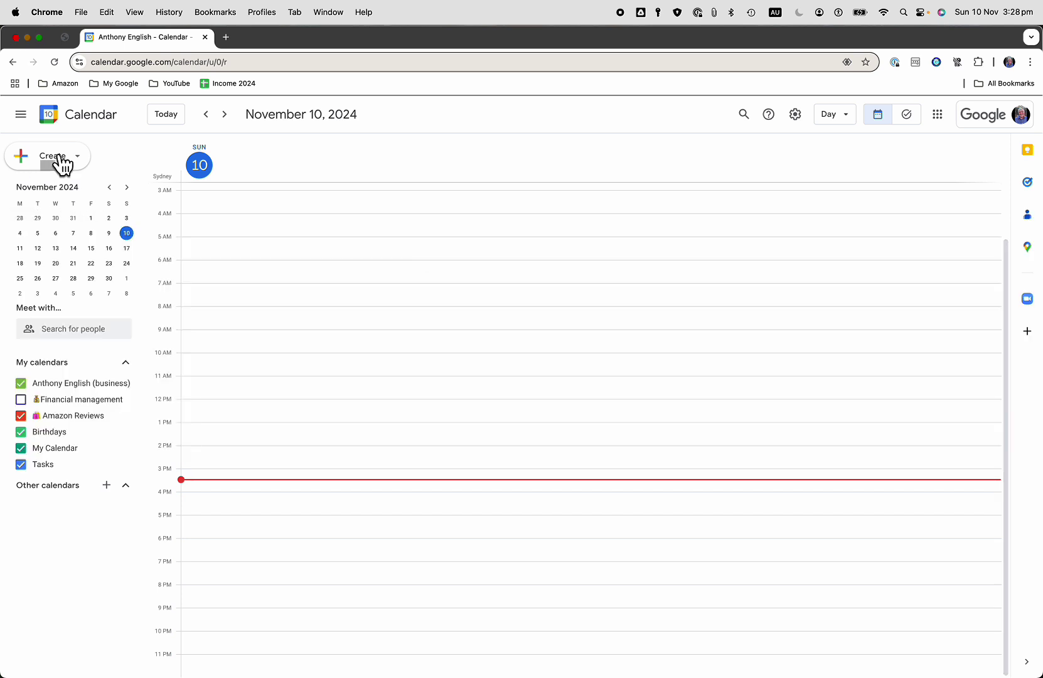
# Start a new calendar event using the Event option in the Create menu.
pyautogui.click(61, 161)
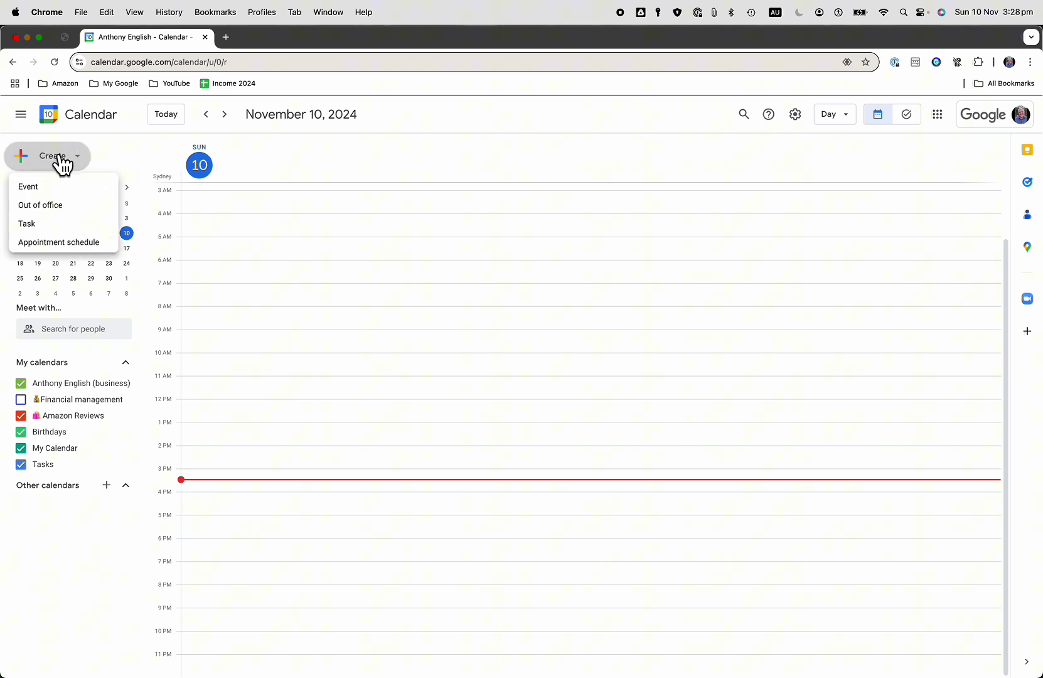
pyautogui.click(35, 193)
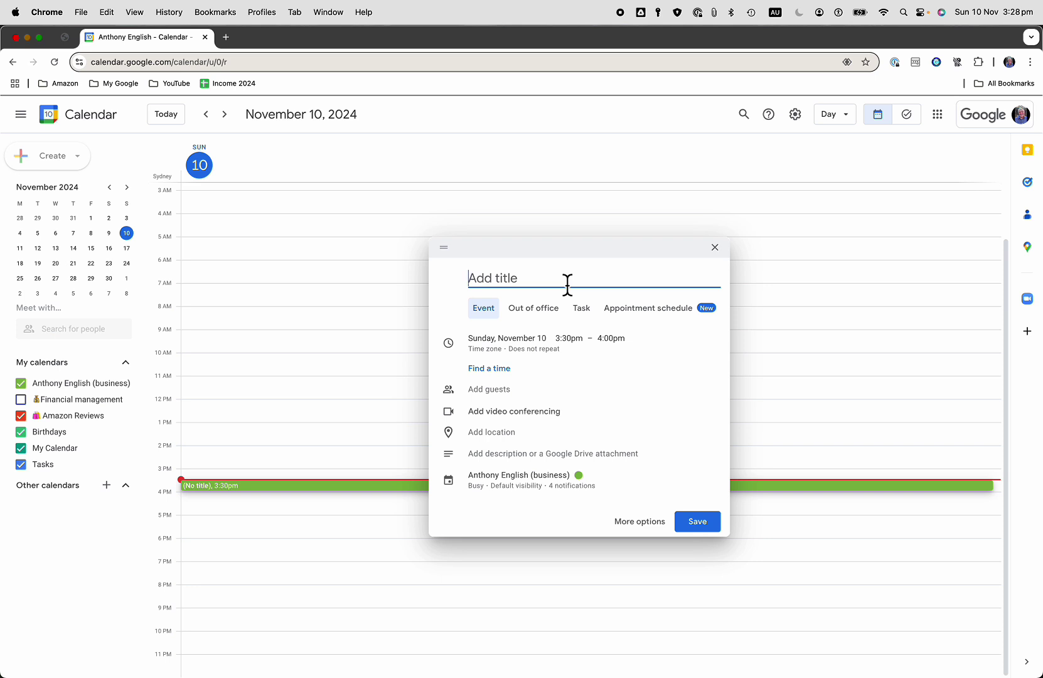
pyautogui.write('All')
pyautogui.write(' Day Event')
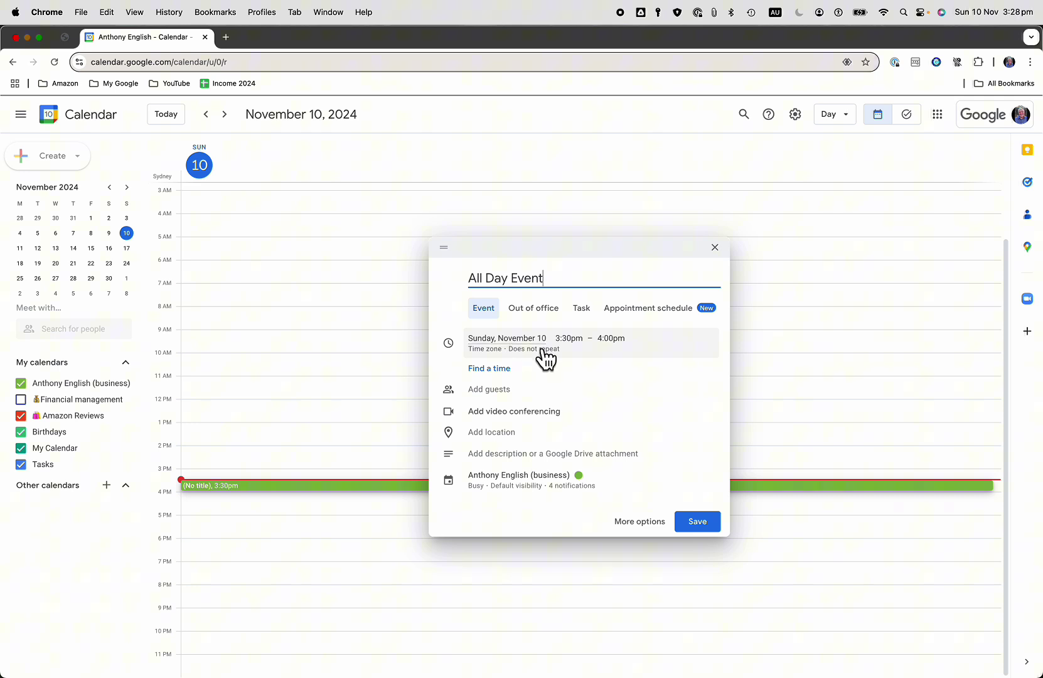
# Mark the 'All Day Event' draft as all day for Sunday, November 10.
pyautogui.click(571, 344)
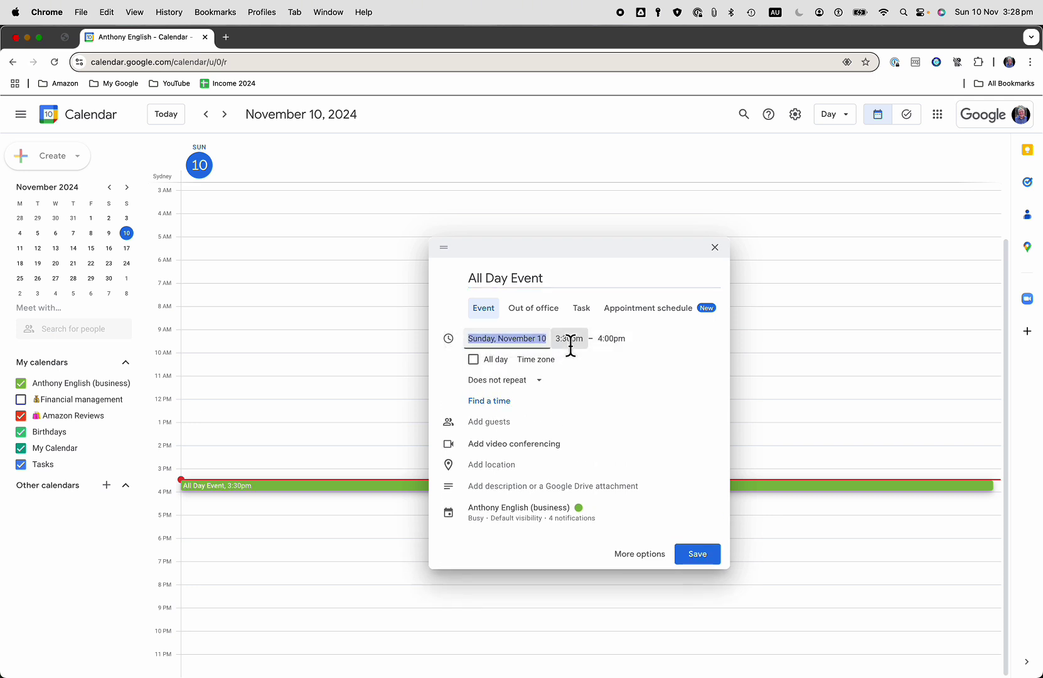
pyautogui.click(474, 361)
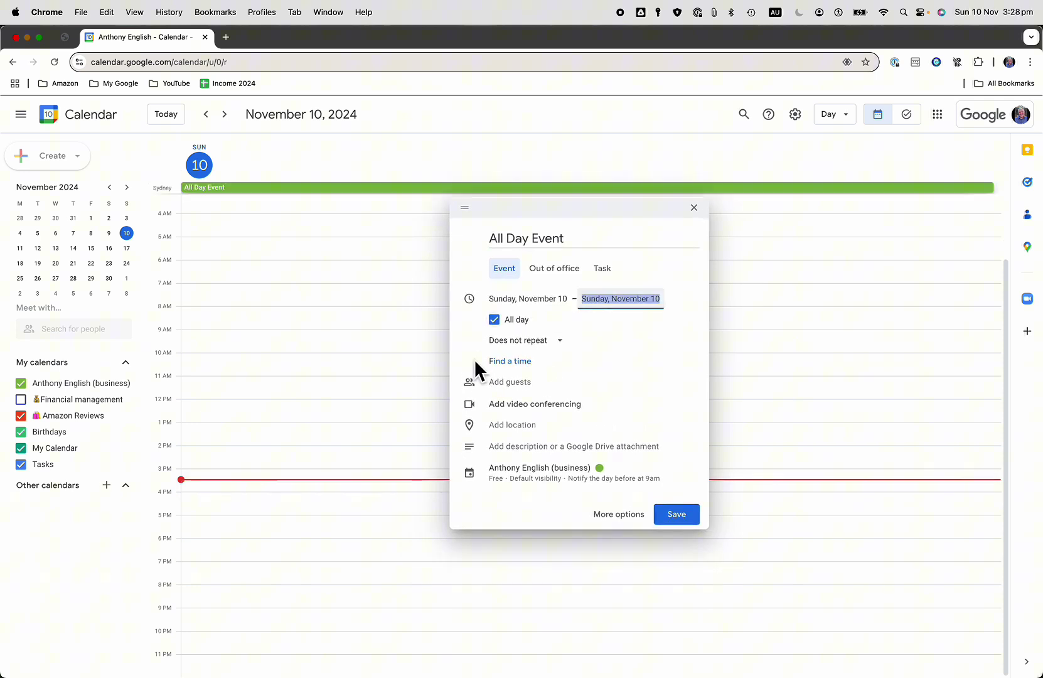
pyautogui.hotkey('shift', 'Tab')
# Save the event with availability Busy from the full editor, then reopen its details.
pyautogui.click(618, 514)
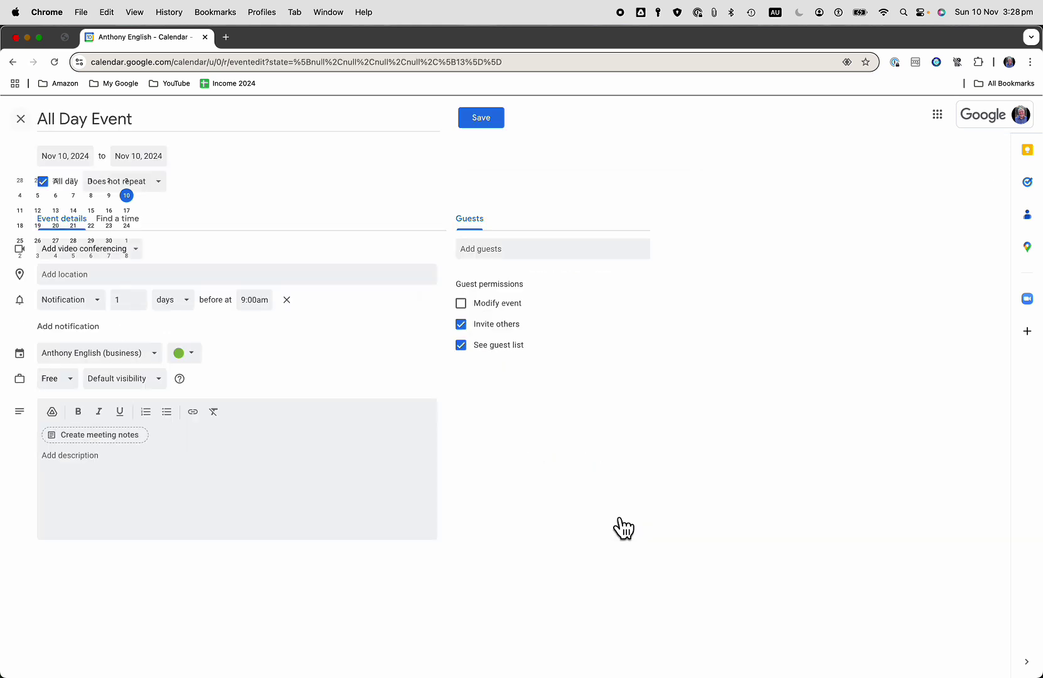
pyautogui.click(69, 381)
pyautogui.click(54, 405)
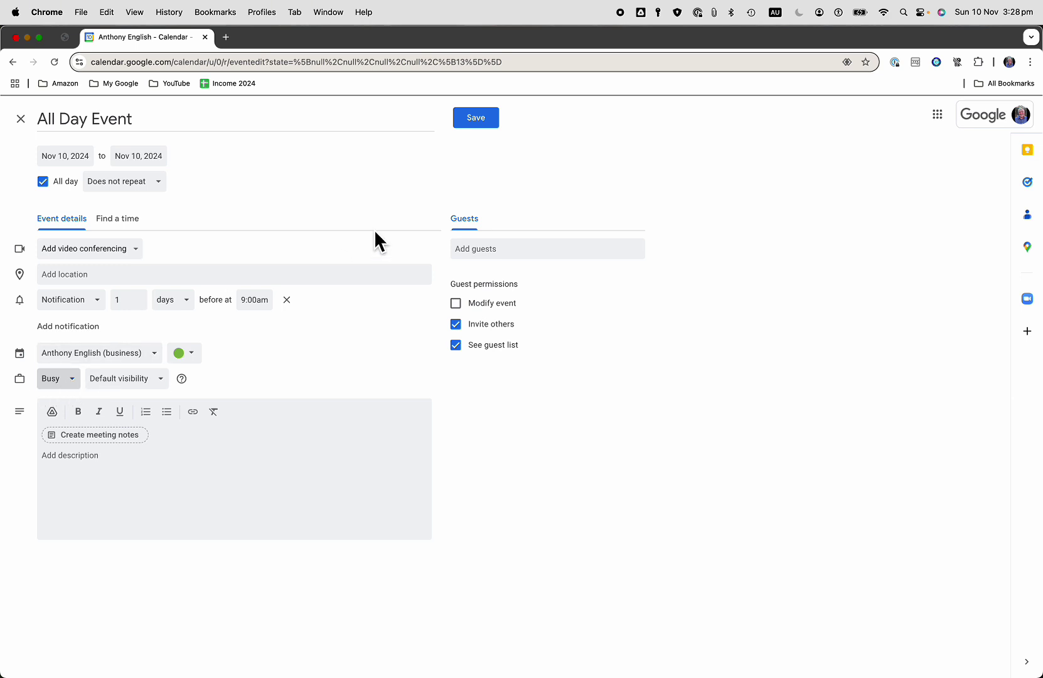
pyautogui.click(475, 122)
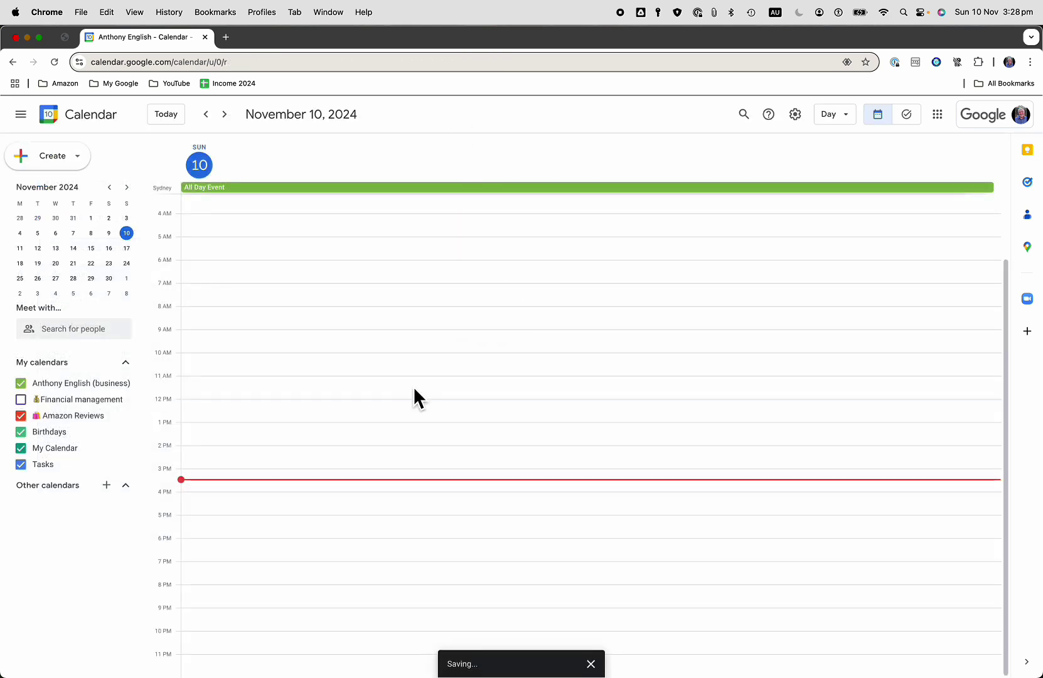
pyautogui.click(463, 192)
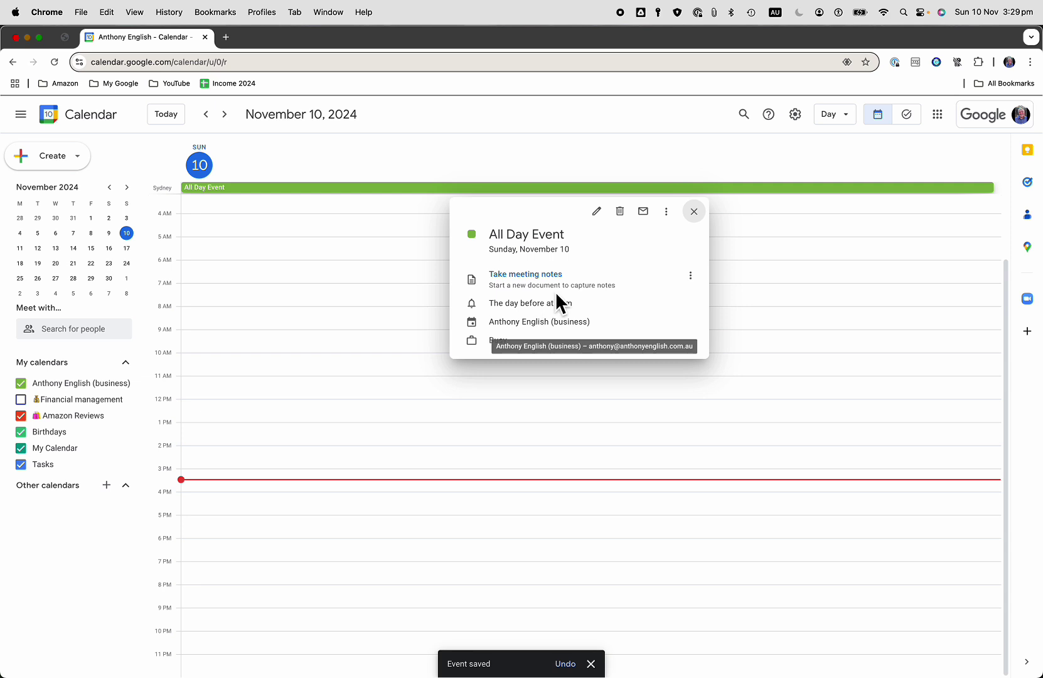
# Switch the All Day Event's availability from Busy to Free in the editor and save.
pyautogui.click(596, 212)
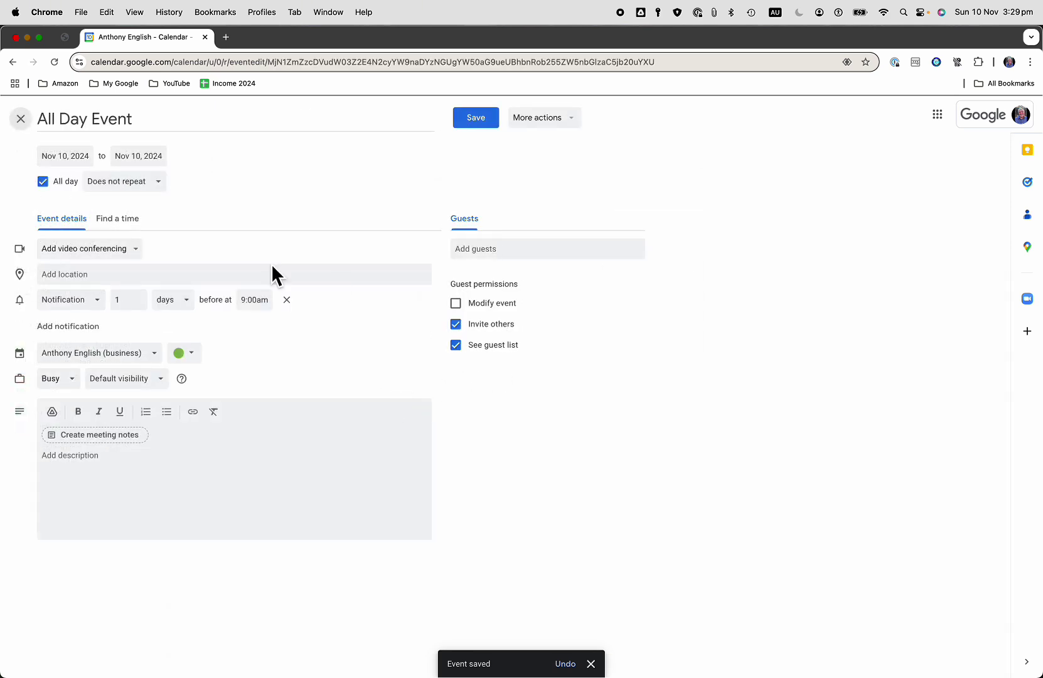
pyautogui.click(76, 380)
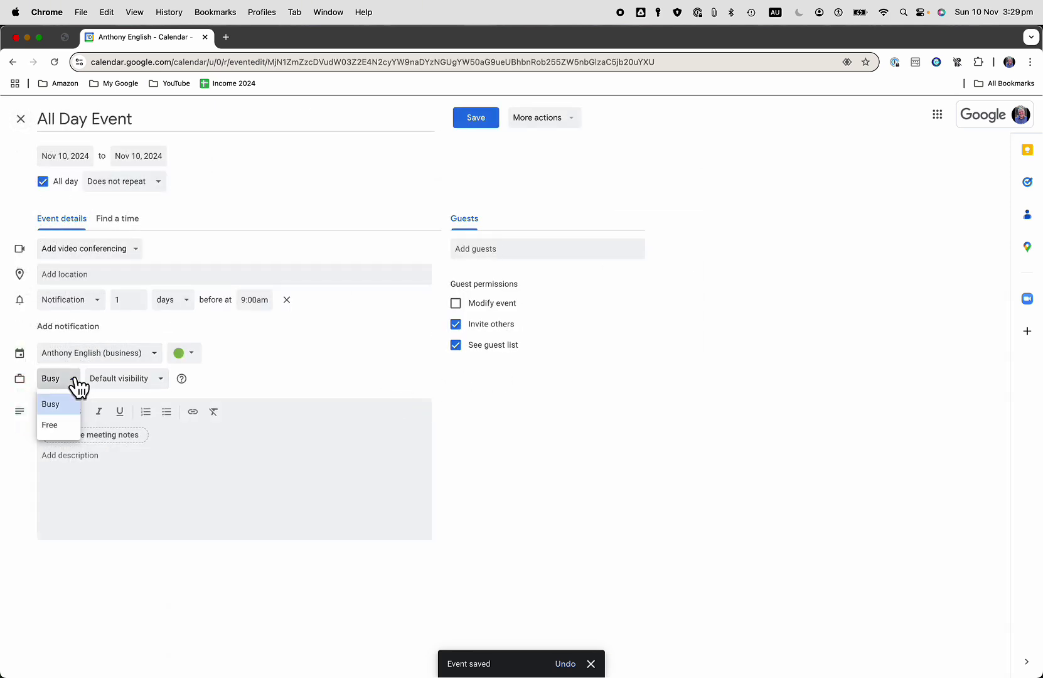
pyautogui.click(51, 429)
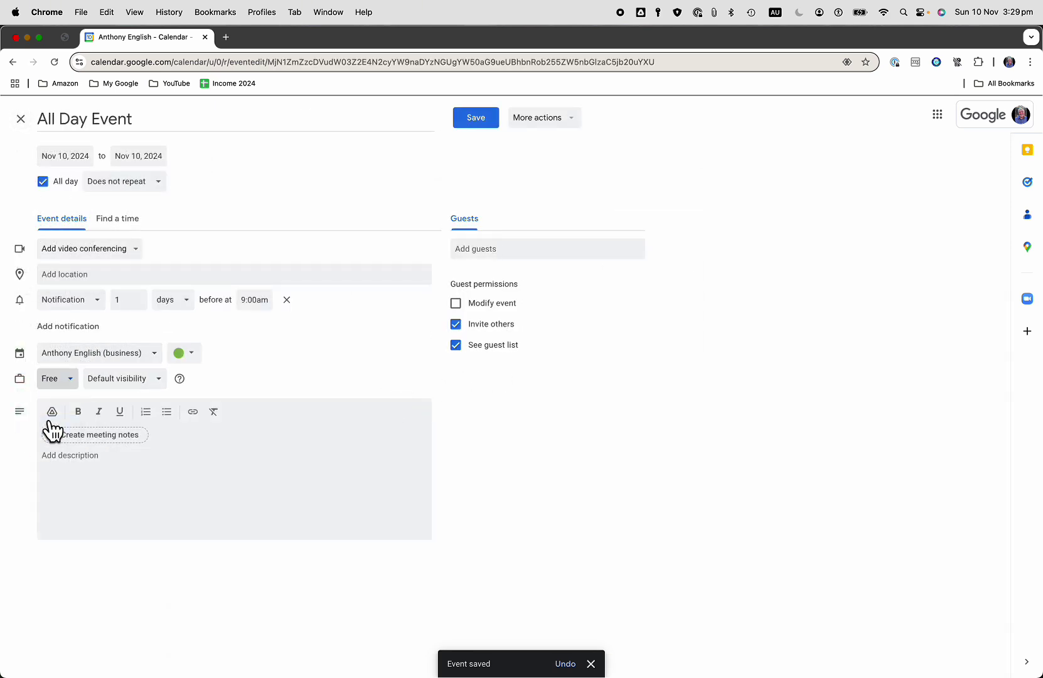
pyautogui.click(476, 120)
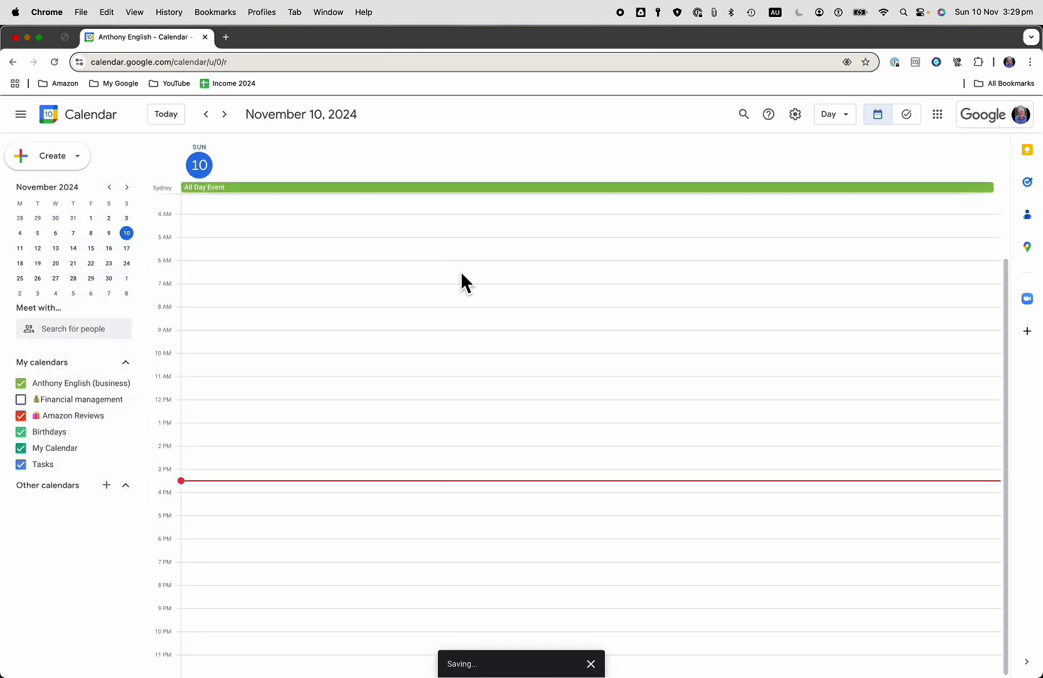